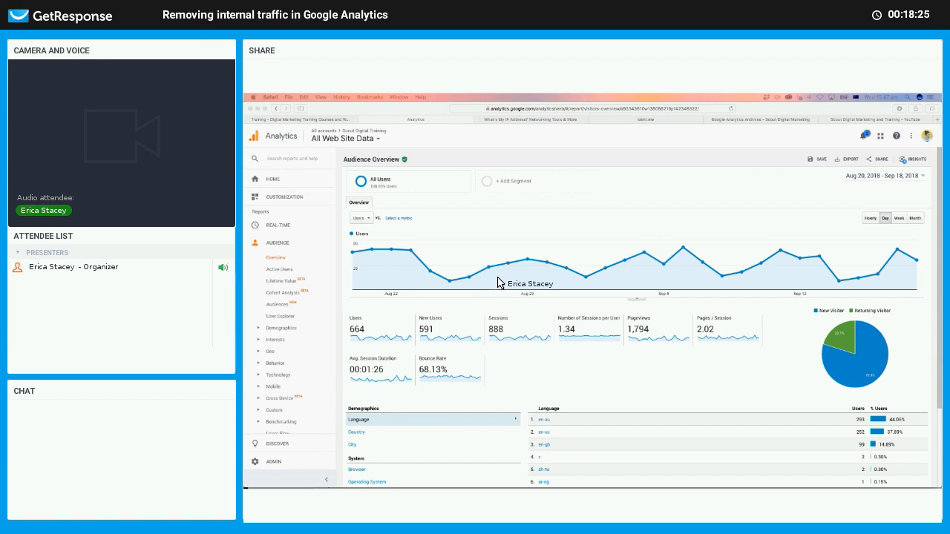
key("ctrl+shift+Tab")
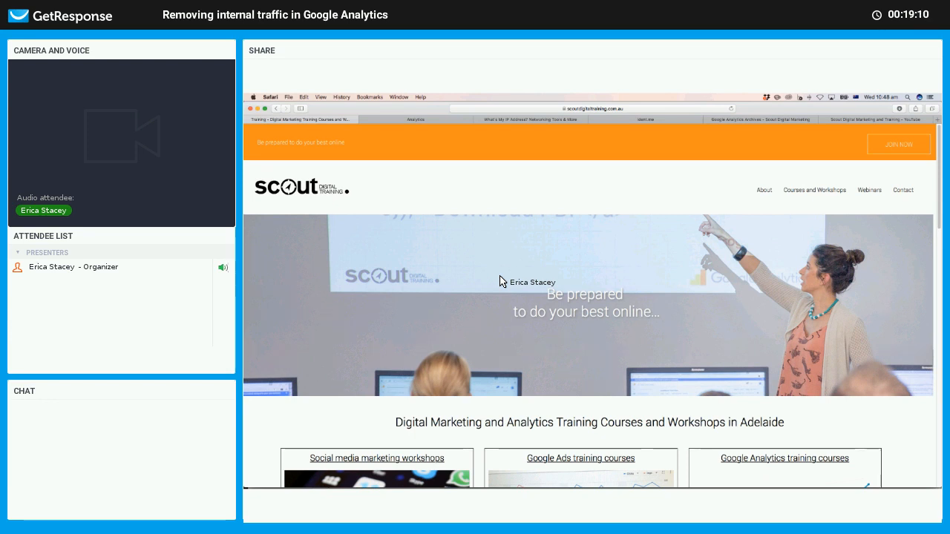
left_click(459, 119)
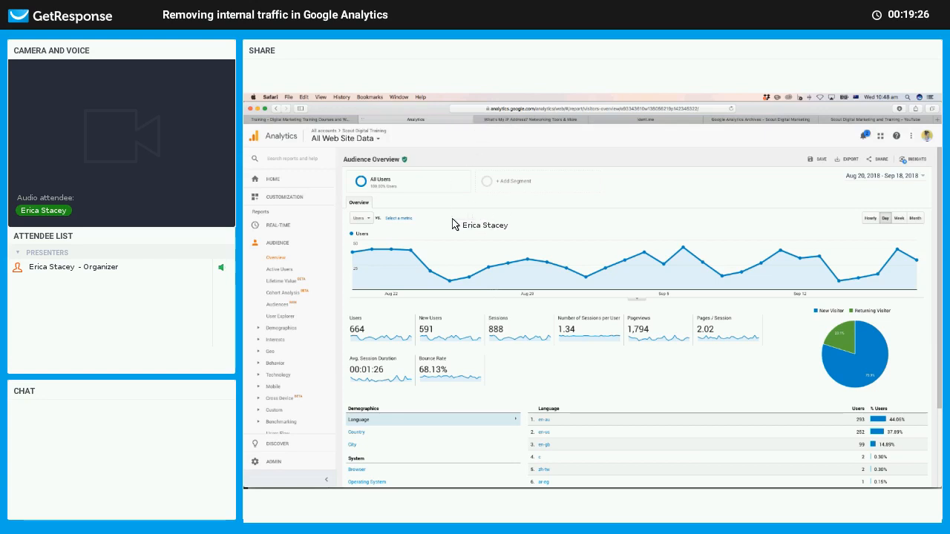
left_click(272, 462)
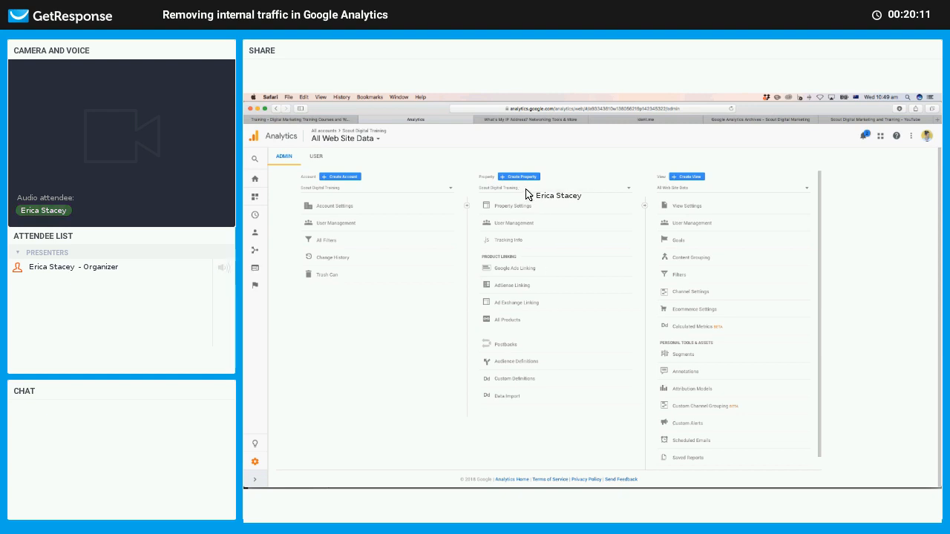
In Admin, browse the property list and keep Scout Digital Training selected.
left_click(627, 188)
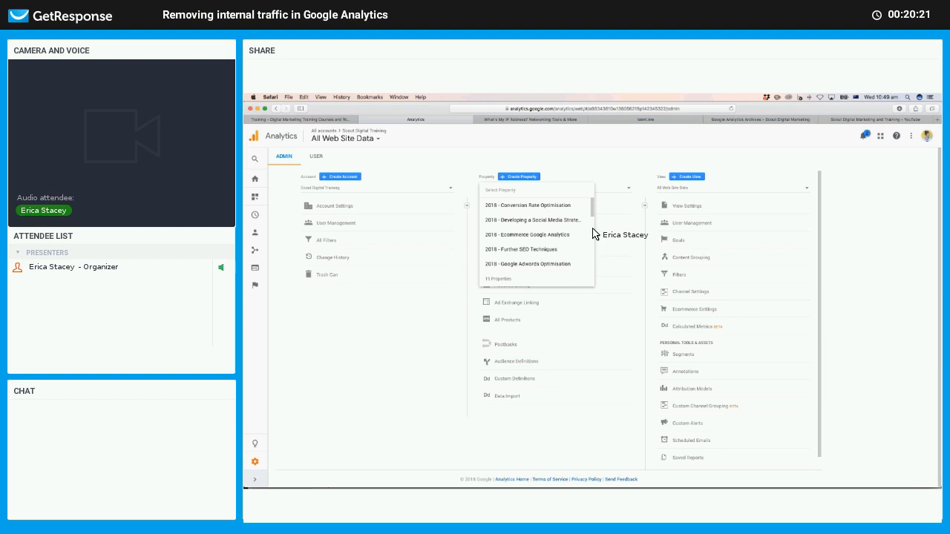
scroll(594, 215, "down", 3)
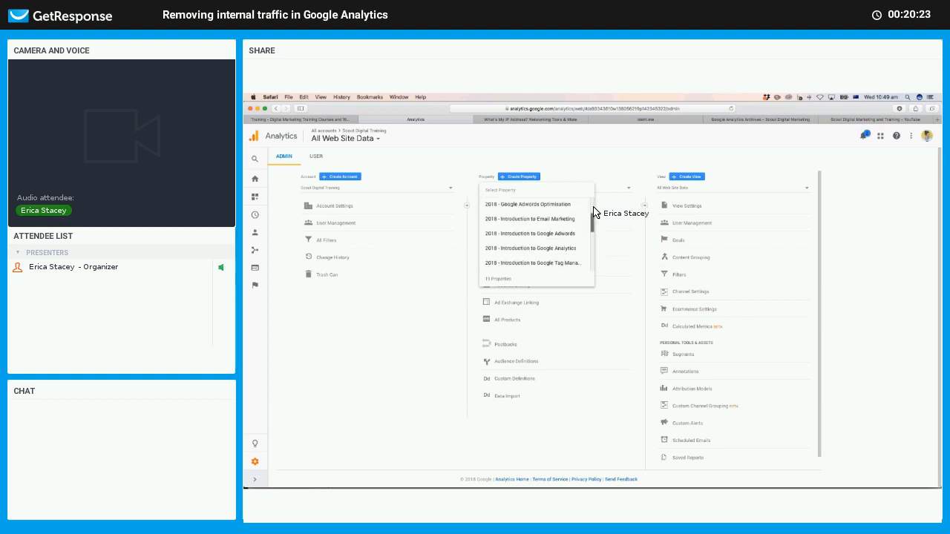
scroll(593, 213, "up", 3)
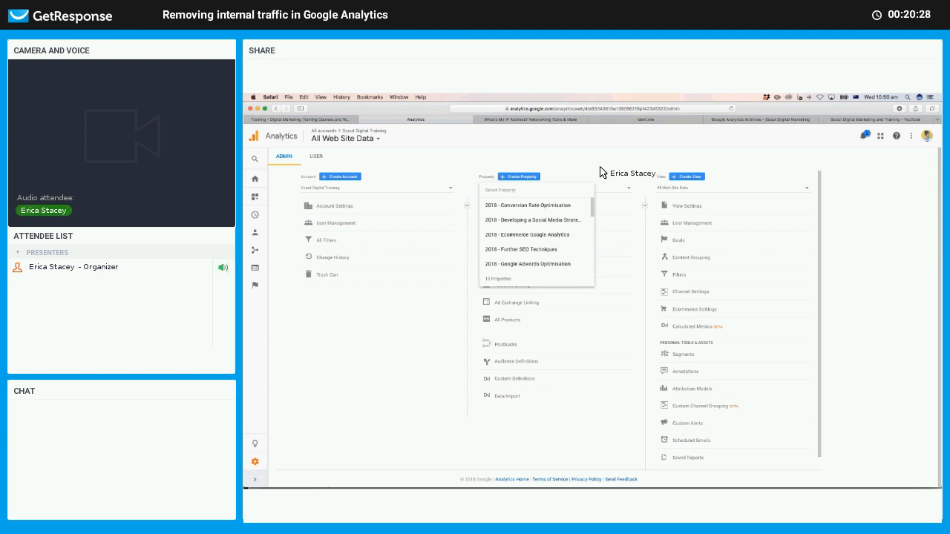
left_click(599, 171)
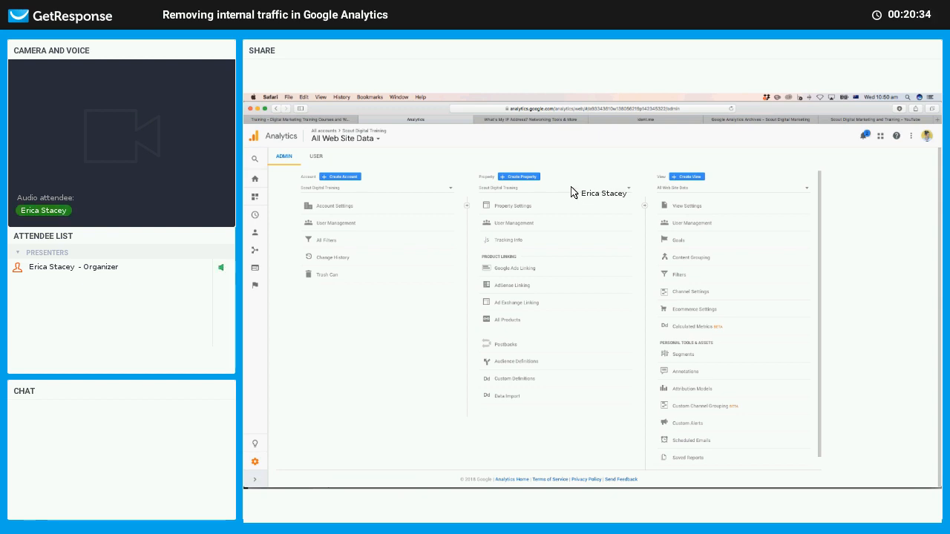
Review the property's existing views and start a new website reporting view.
left_click(589, 243)
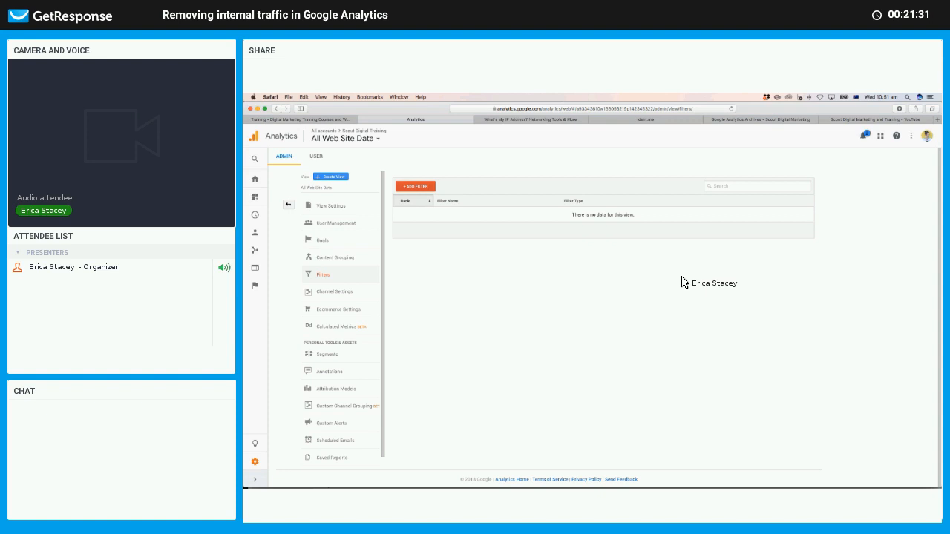
left_click(324, 187)
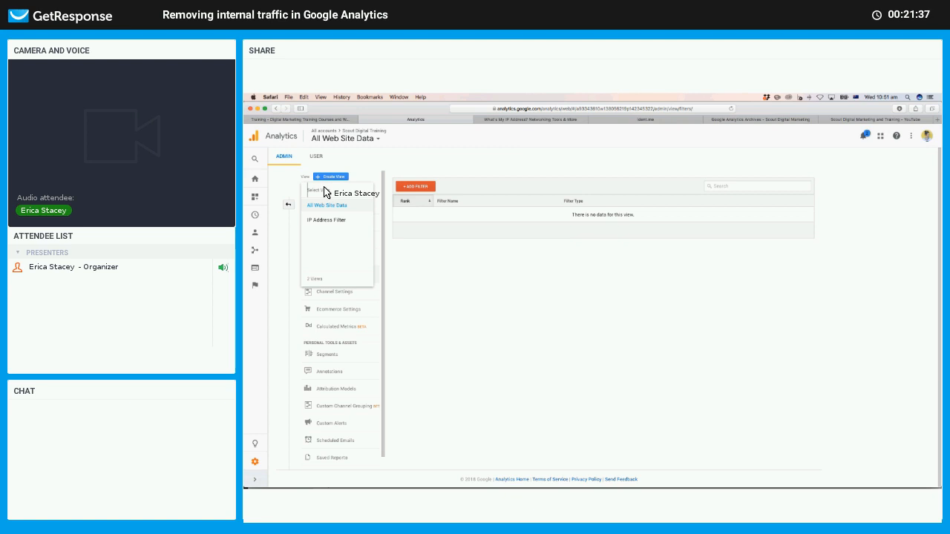
left_click(369, 172)
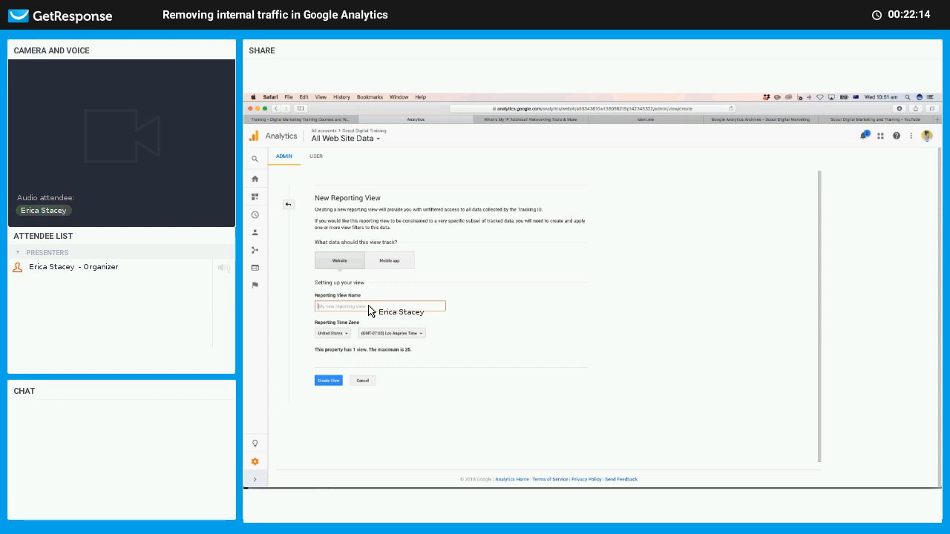
Create the view 'Main View - excludes internal traffic' using Australia's (GMT+09:30) Adelaide Time zone.
type("Excludes Scout office I")
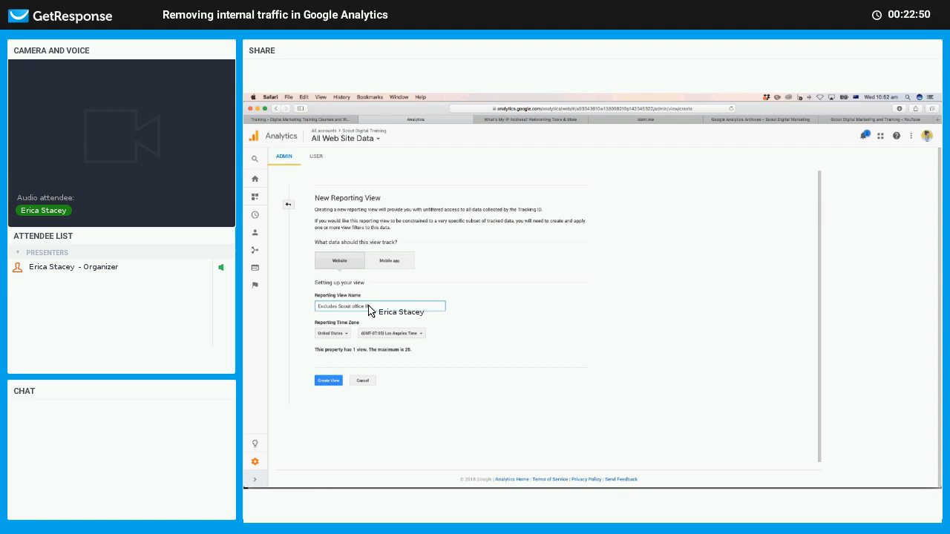
key("super+a")
type("Main View - ex")
left_click(344, 334)
type("au")
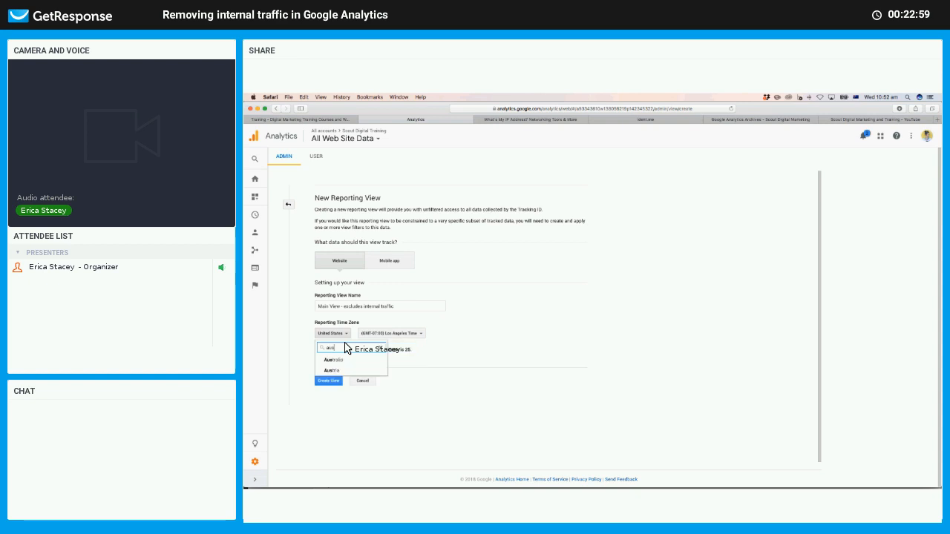
left_click(338, 361)
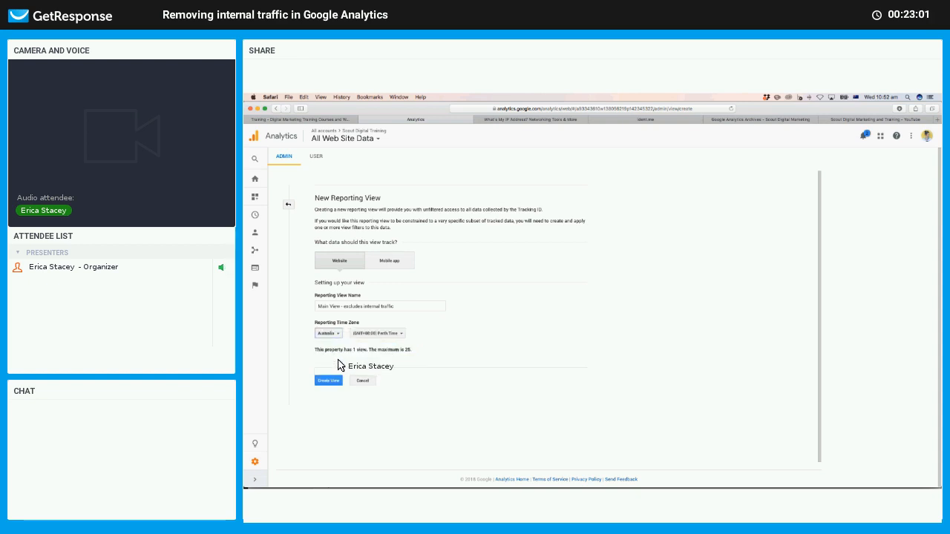
left_click(396, 369)
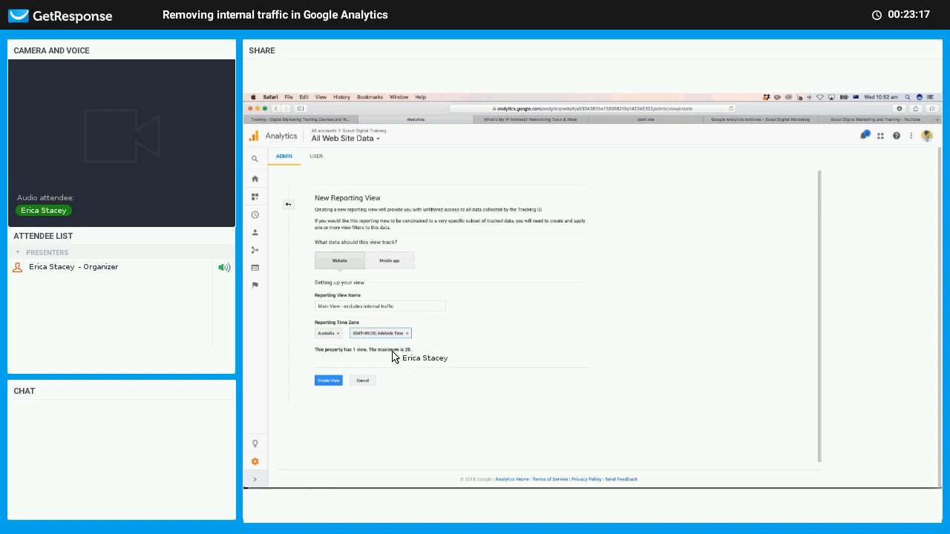
left_click(330, 381)
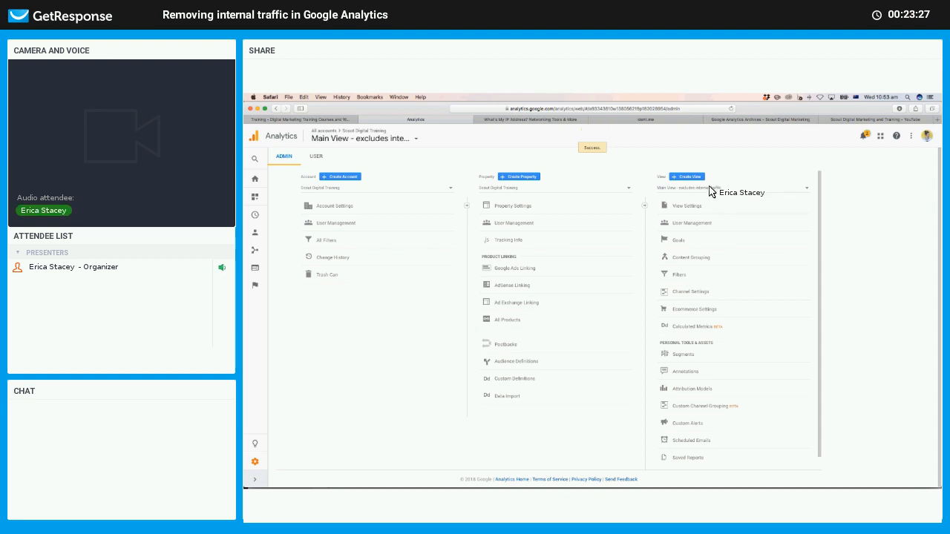
Show the Audience Overview for 'Main View - excludes internal traffic', which has 0 users.
left_click(255, 235)
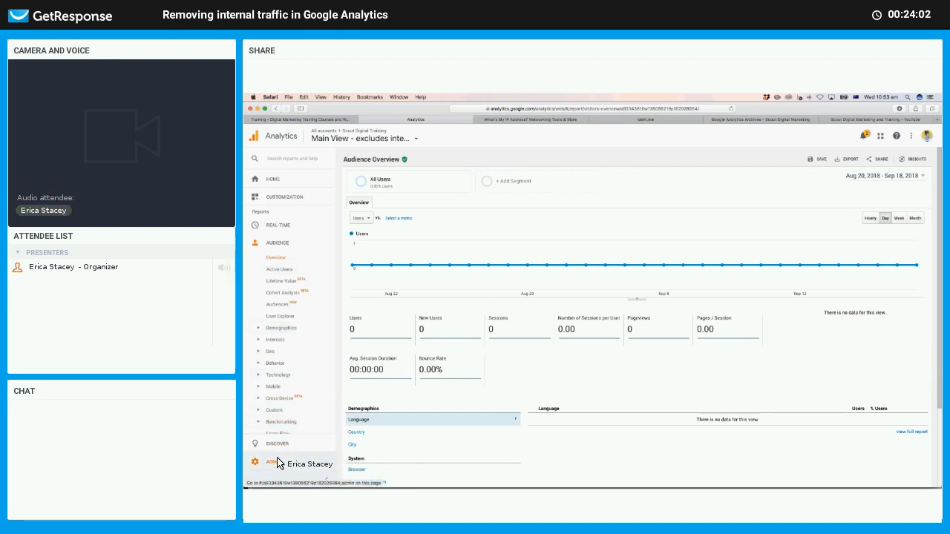
Show the new view's Real-Time Overview, with 2 active users in Australia.
left_click(278, 226)
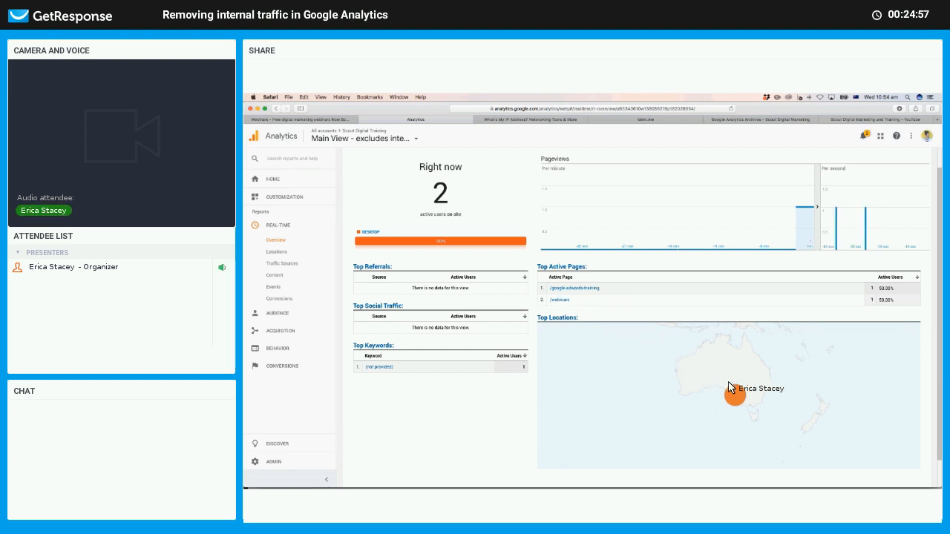
mouse_move(727, 394)
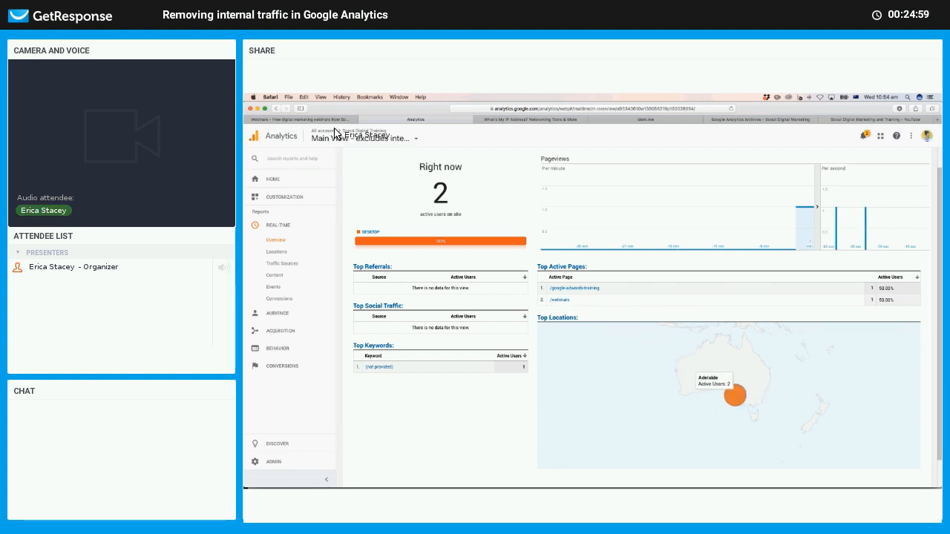
Go to the new view's Filters in Admin and start adding a filter.
left_click(275, 463)
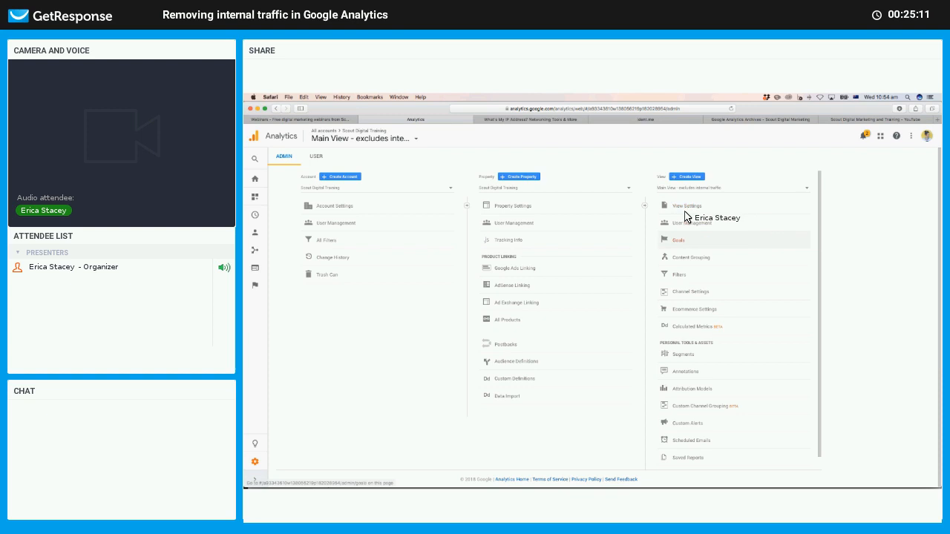
left_click(677, 275)
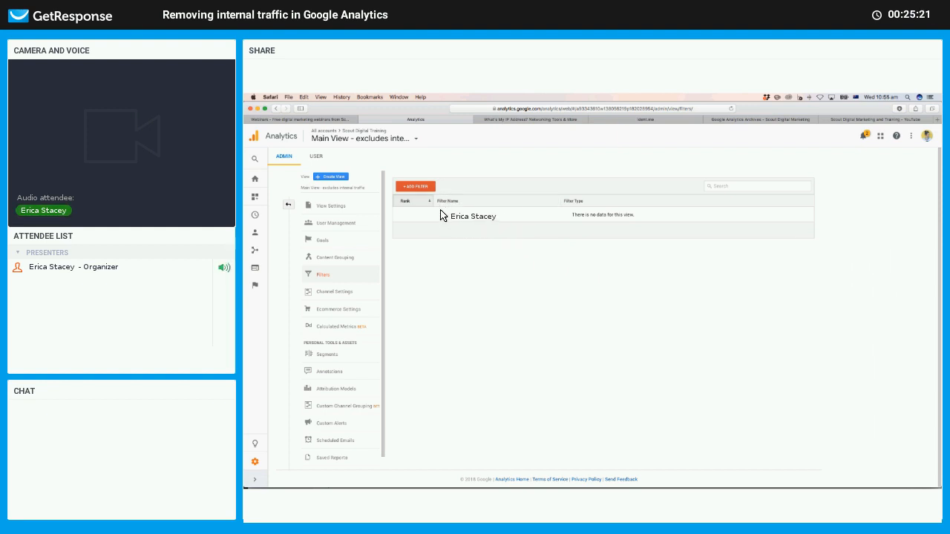
left_click(422, 189)
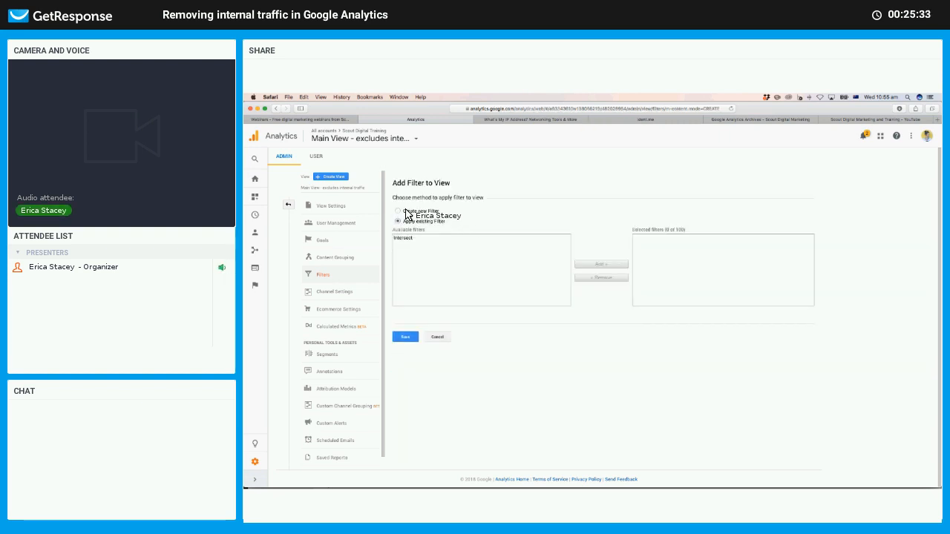
Choose Create new Filter on the Add Filter to View form.
left_click(406, 212)
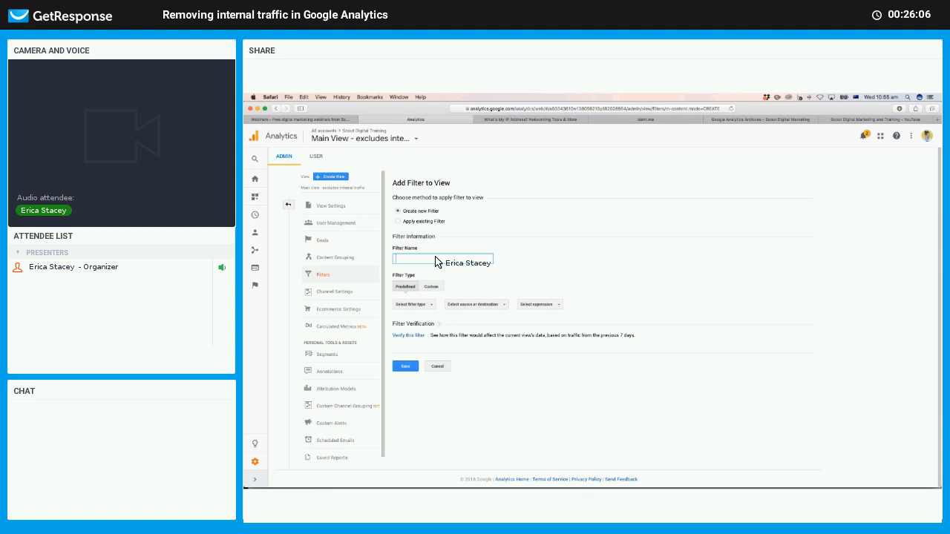
Make 'Scout Office IP' a Predefined filter that excludes traffic from the IP addresses.
type("out Office IP")
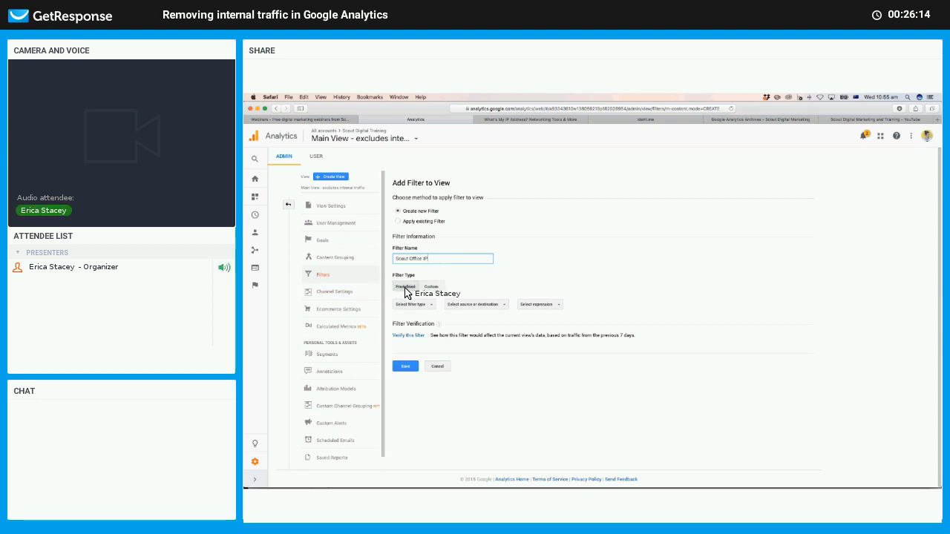
left_click(430, 288)
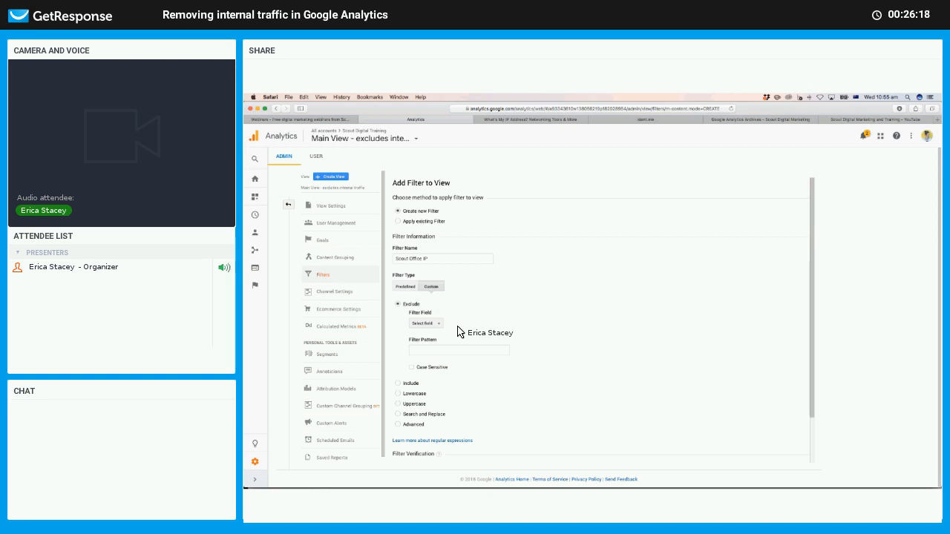
scroll(452, 311, "down", 2)
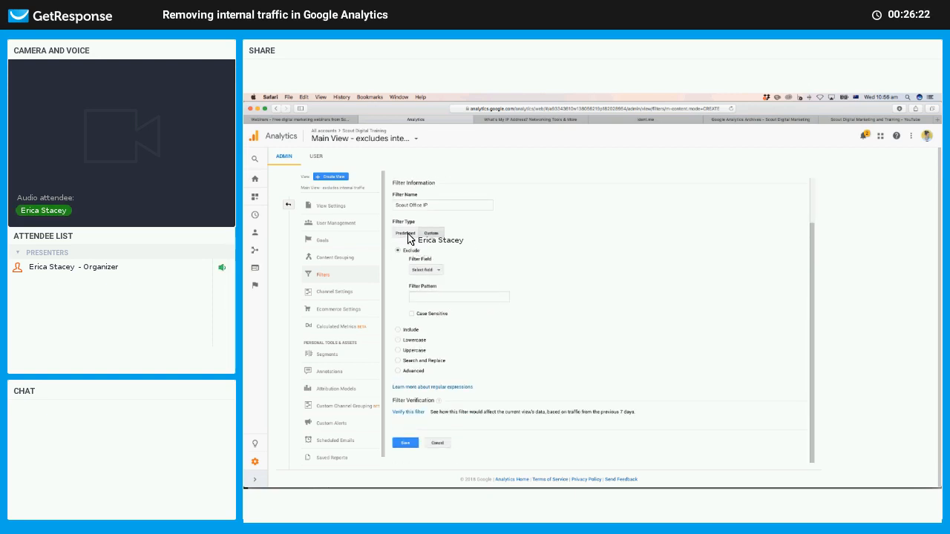
left_click(407, 233)
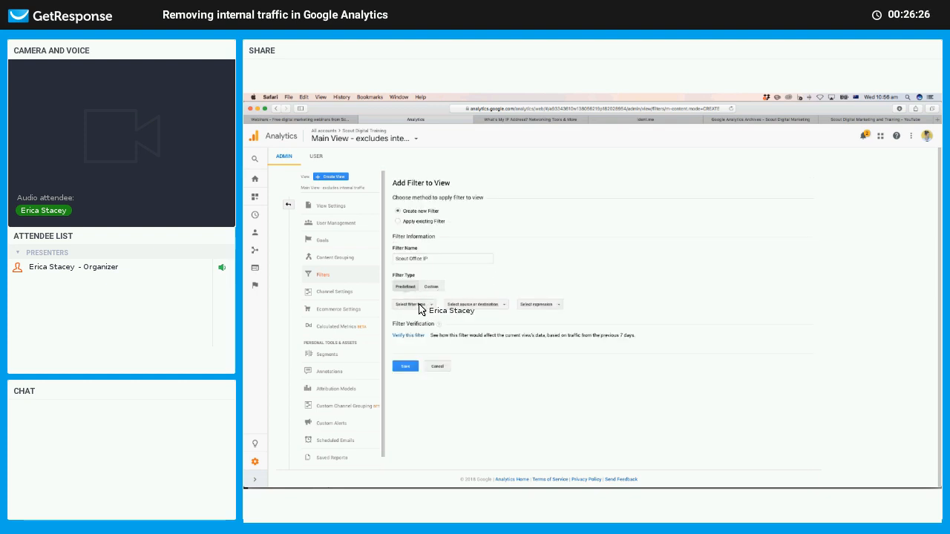
left_click(419, 304)
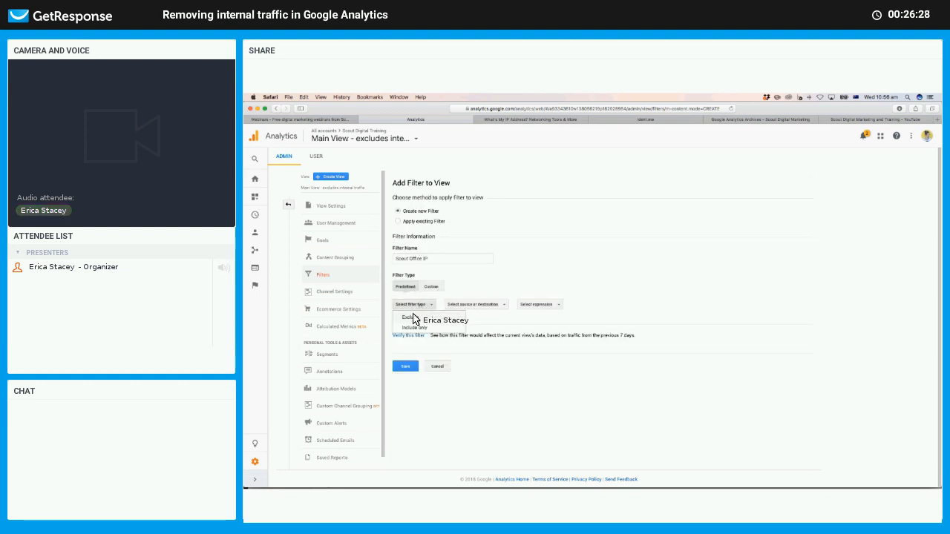
left_click(412, 317)
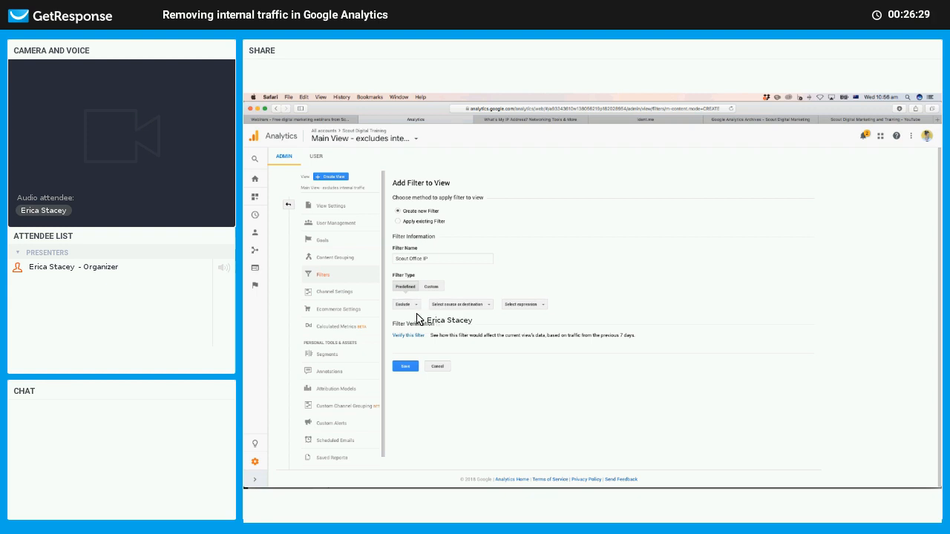
left_click(466, 305)
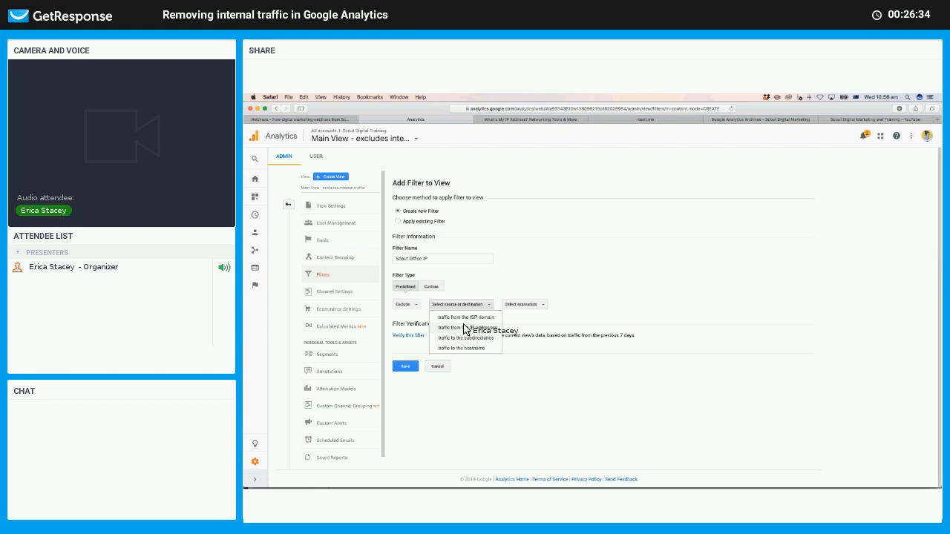
left_click(466, 327)
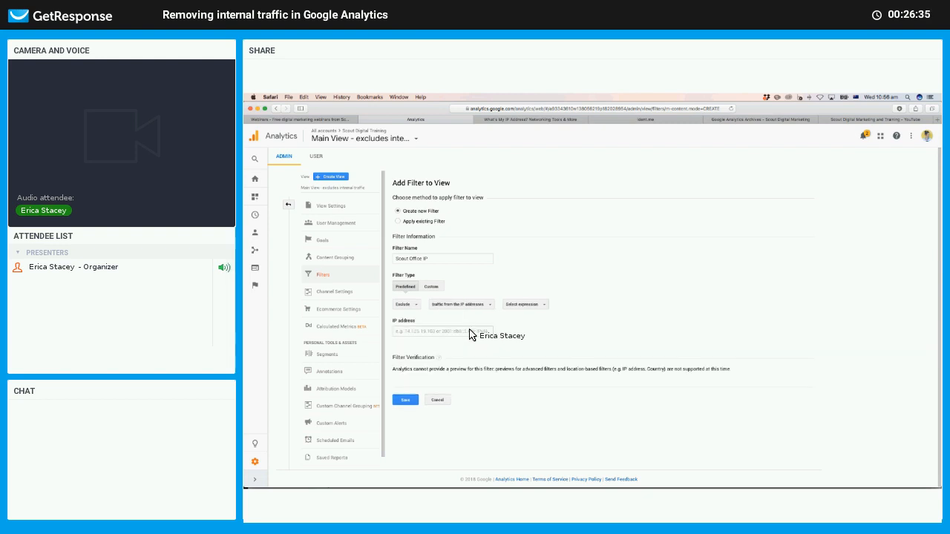
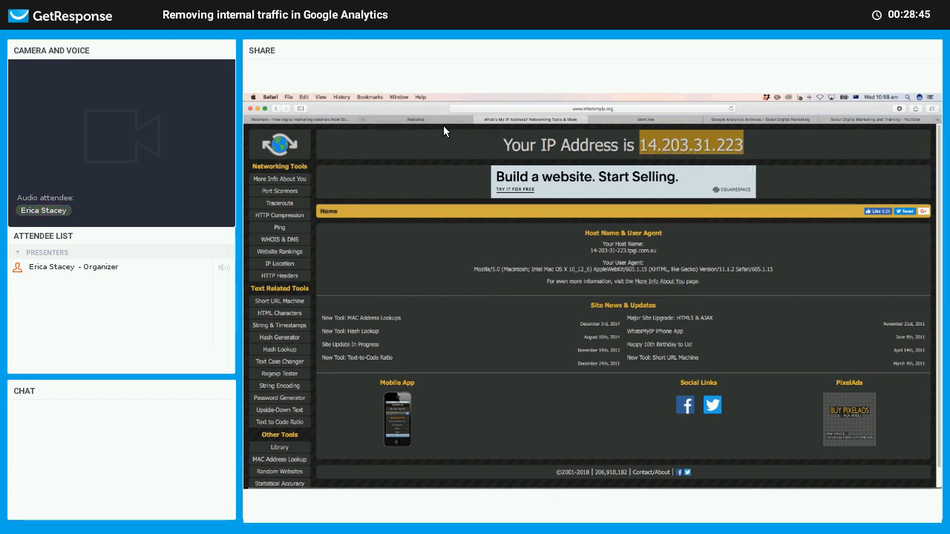
Compare ident.me's IP with a Google search for 'whats my ip address' in a new tab.
left_click(618, 119)
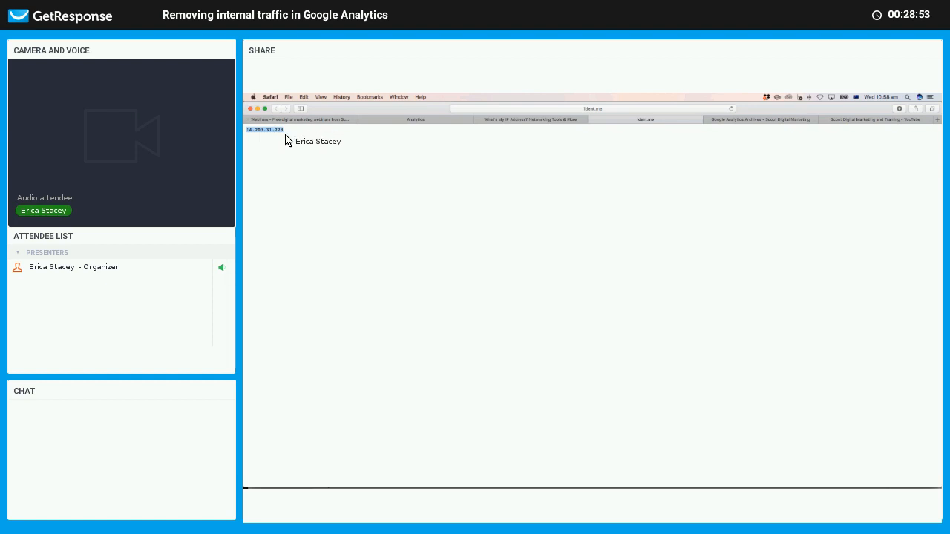
key("super+w")
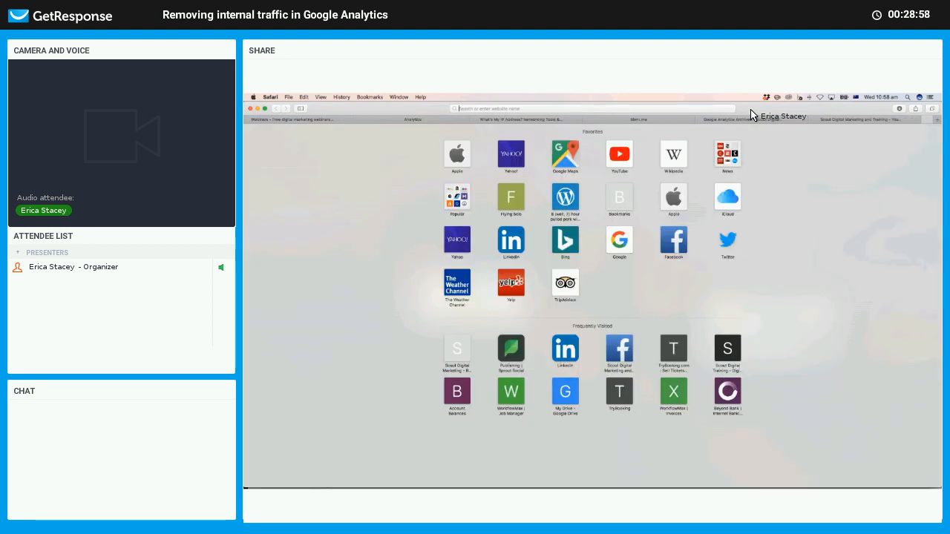
type("whats my ip address")
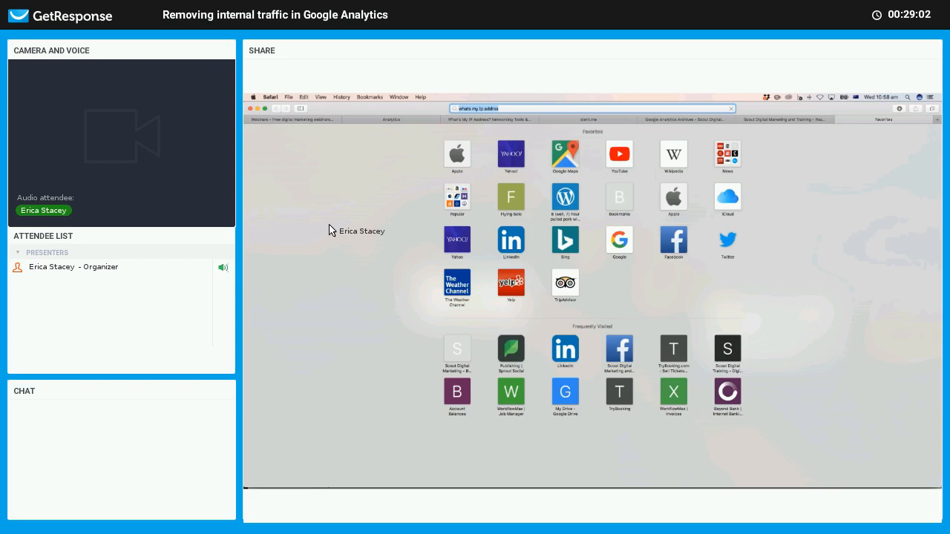
key("Return")
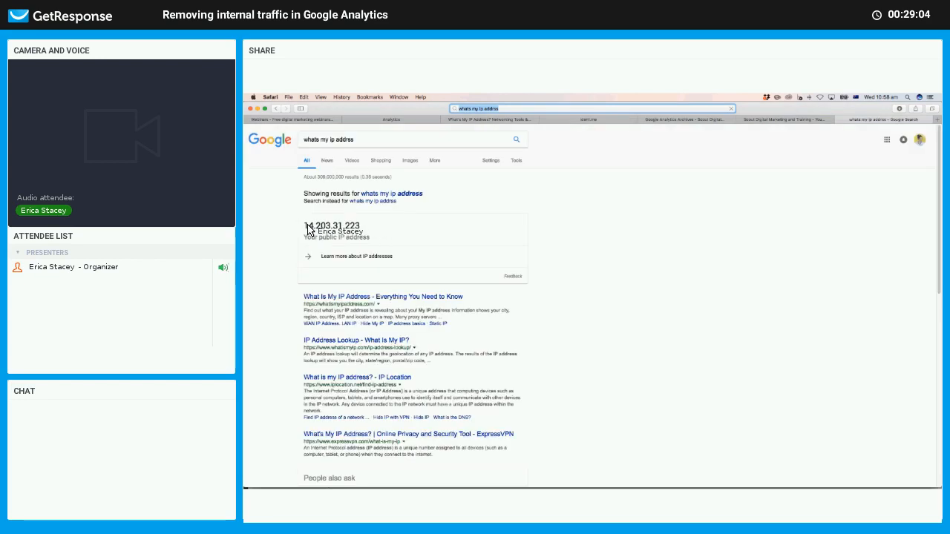
Select the public IP address shown in Google's 'what's my ip address' result.
left_click_drag(305, 226, 361, 229)
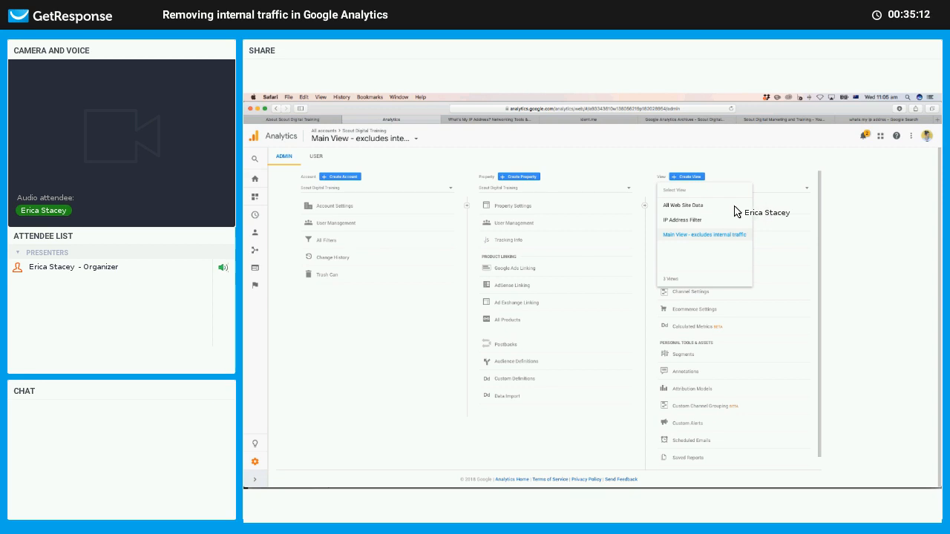
Dismiss the view list and open the Real-Time Overview for the 'Internal visits only' view.
left_click(789, 184)
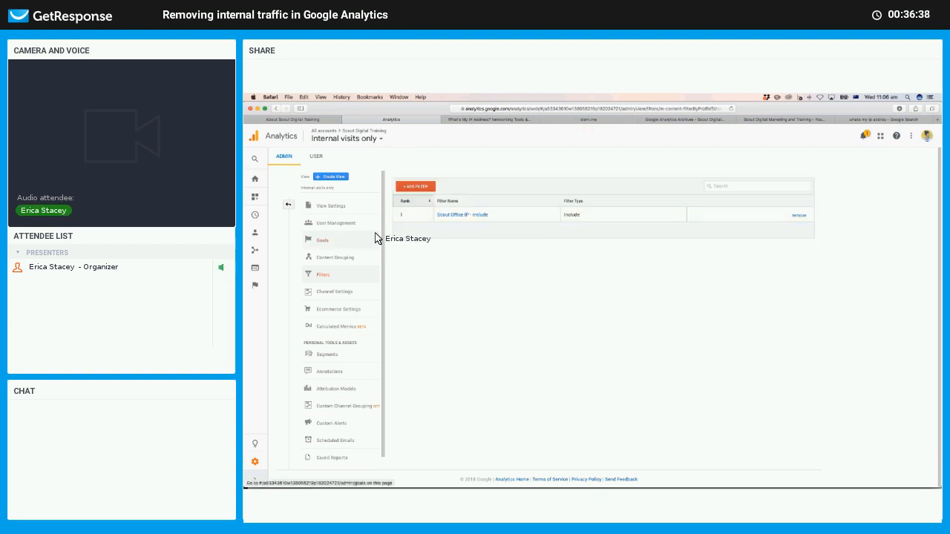
left_click(276, 242)
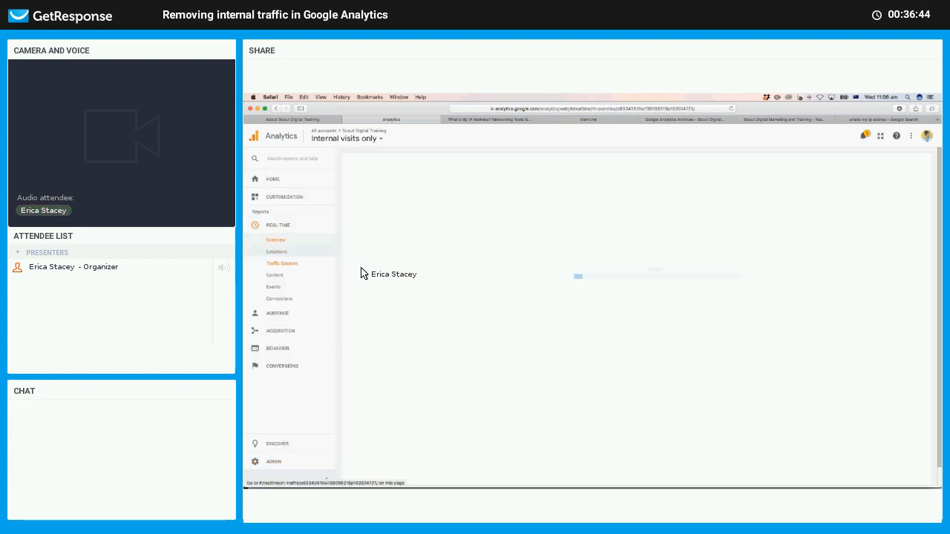